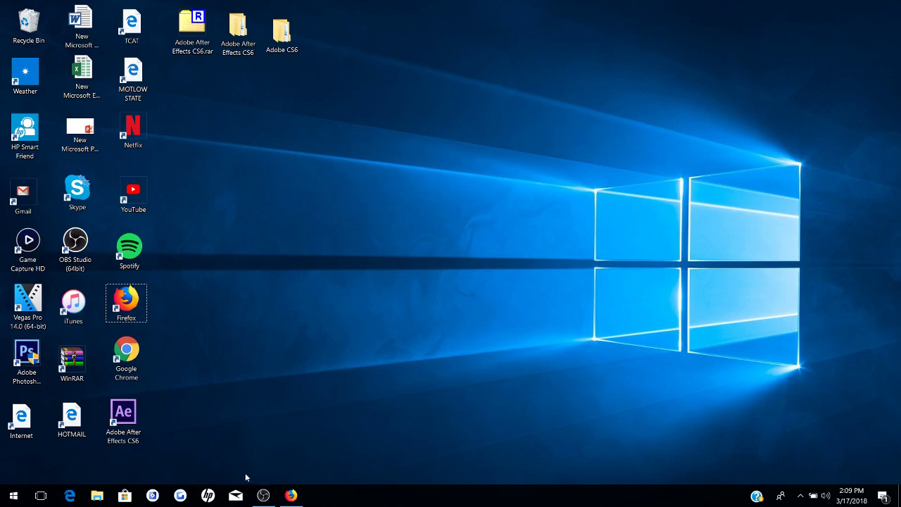
Step: Open File Explorer and go into Program Files on the Windows (C:) drive
left_click(104, 499)
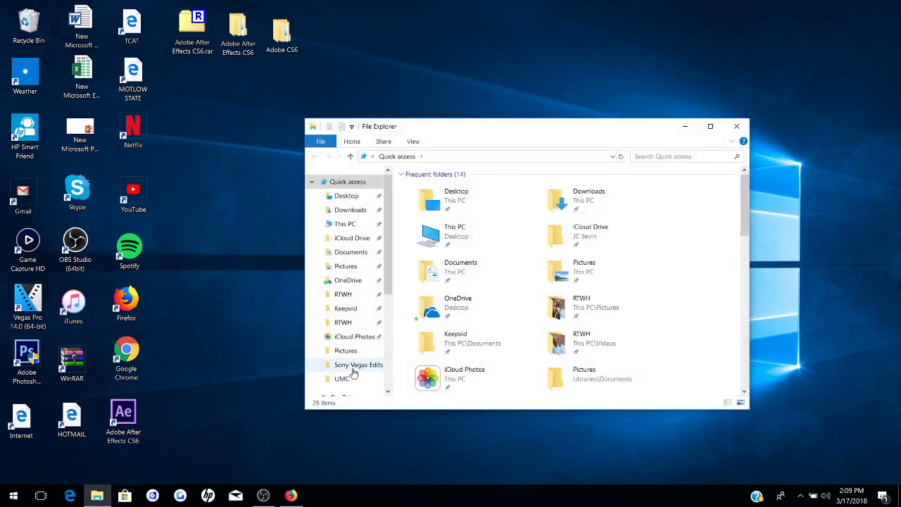
left_click_drag(442, 128, 416, 121)
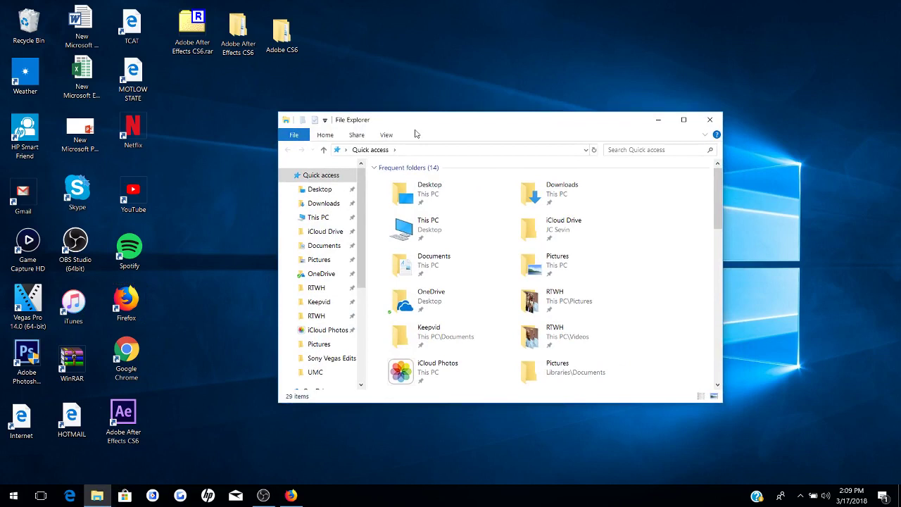
scroll(365, 233, "down", 1)
scroll(364, 281, "down", 4)
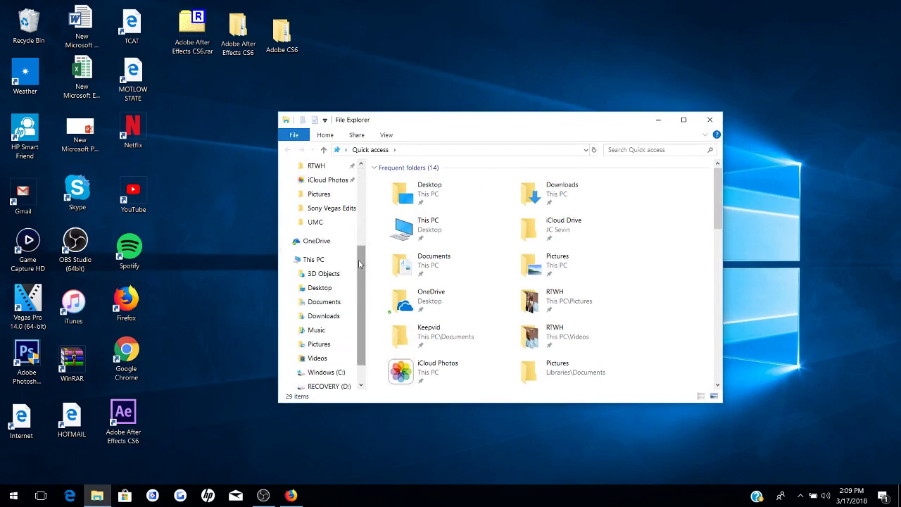
left_click(334, 345)
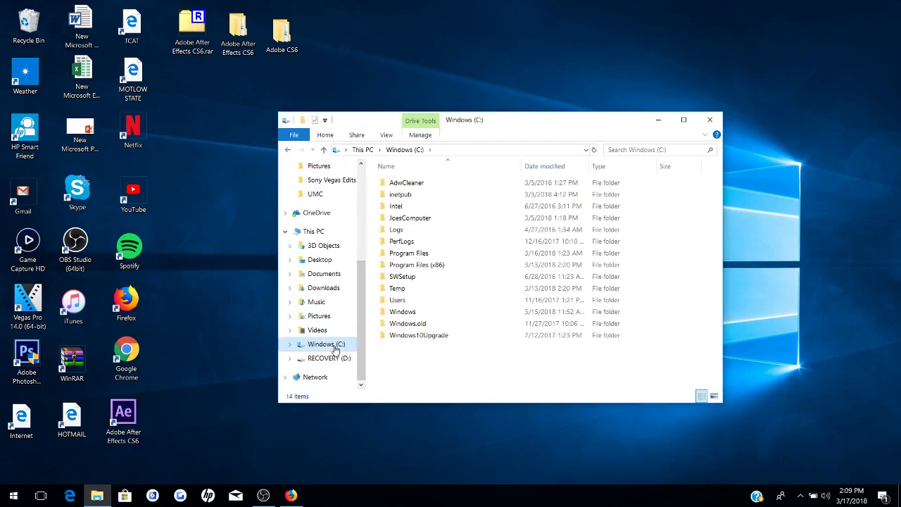
left_click(434, 258)
double_click(435, 257)
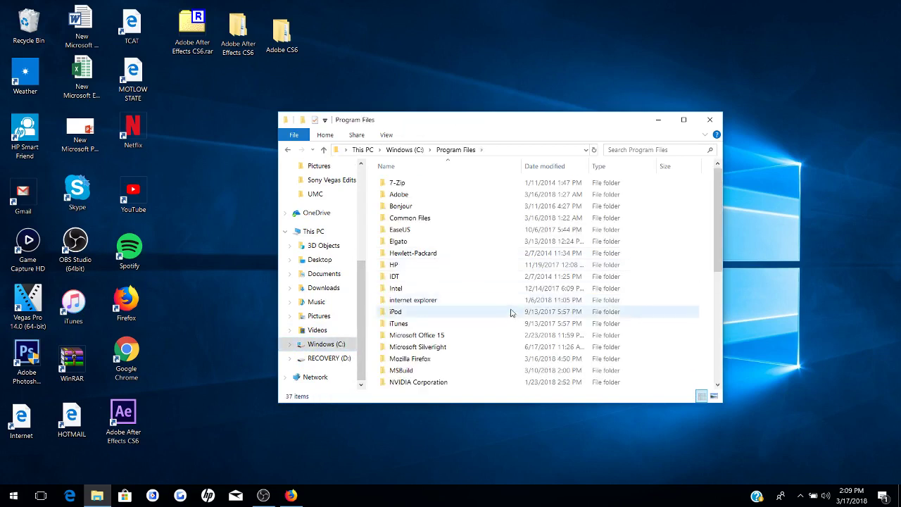
Step: Enter the Adobe folder, then its Adobe After Effects CS6 subfolder
double_click(424, 199)
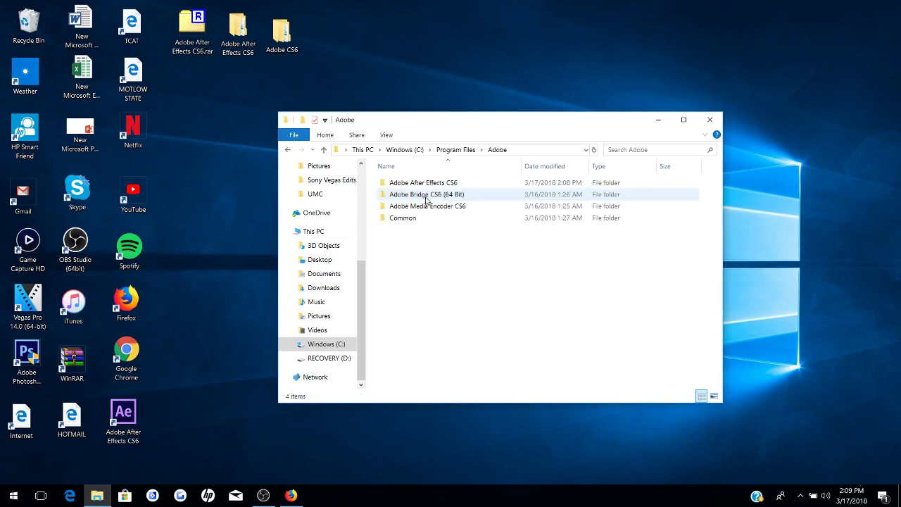
left_click(519, 222)
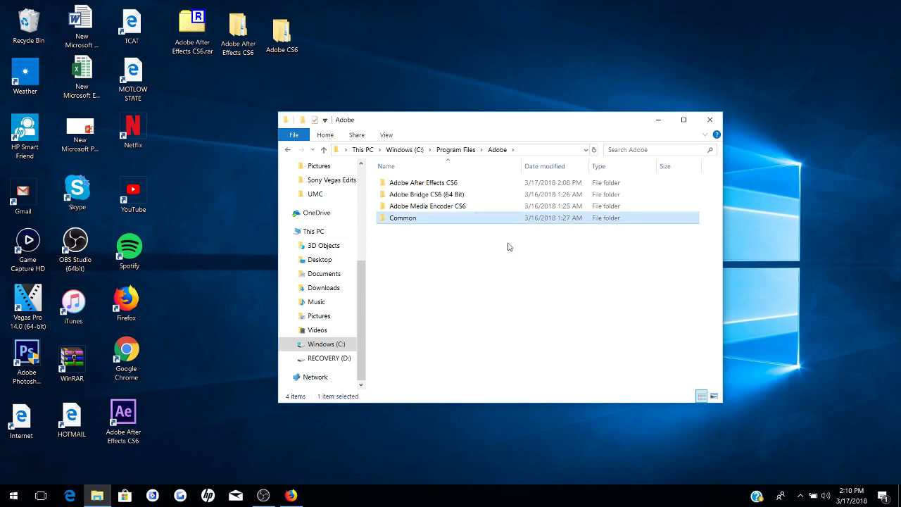
left_click(508, 243)
left_click(473, 151)
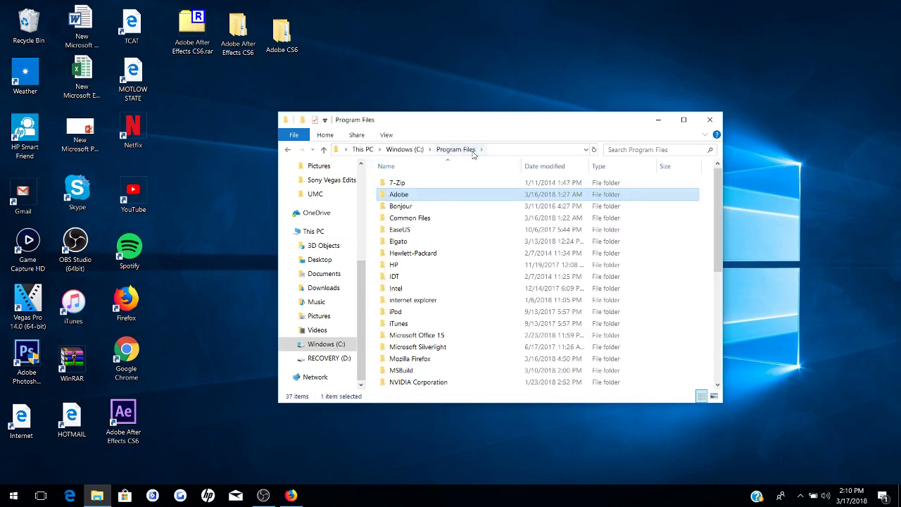
double_click(411, 196)
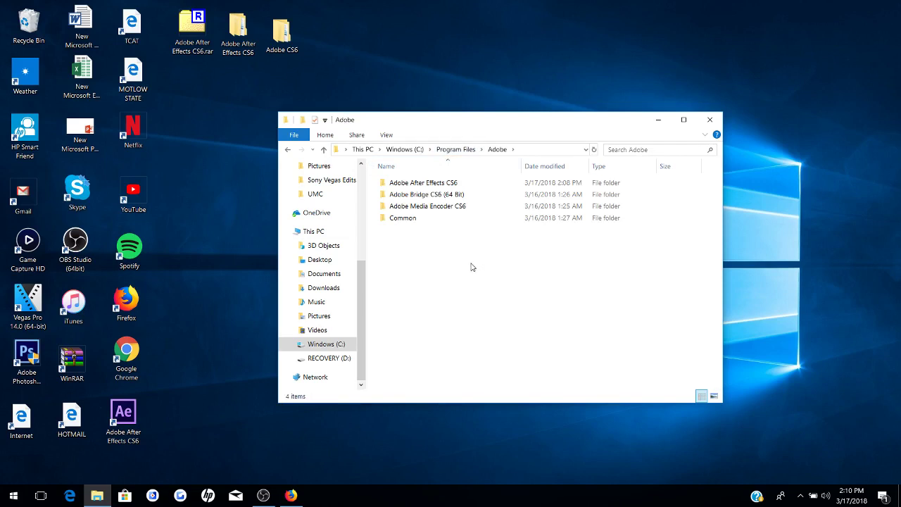
double_click(427, 185)
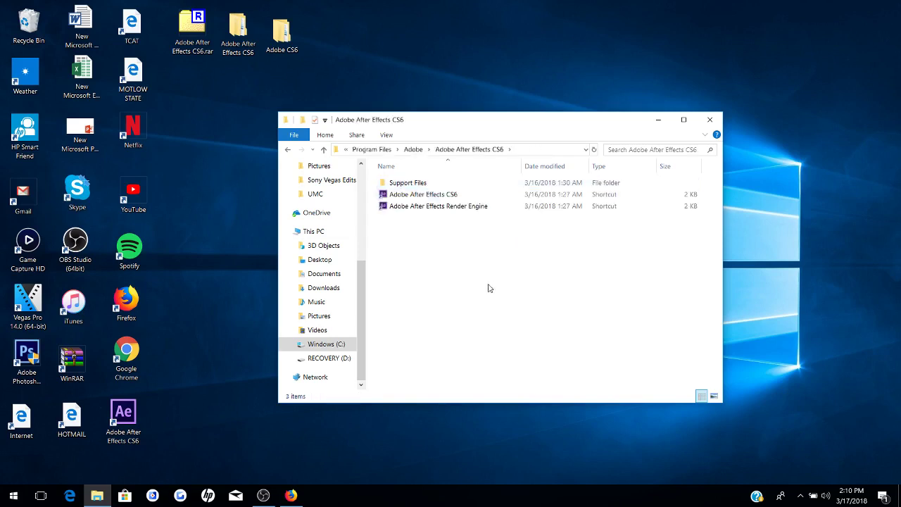
Step: Create a new folder here and name it SLStore
right_click(416, 234)
mouse_move(489, 361)
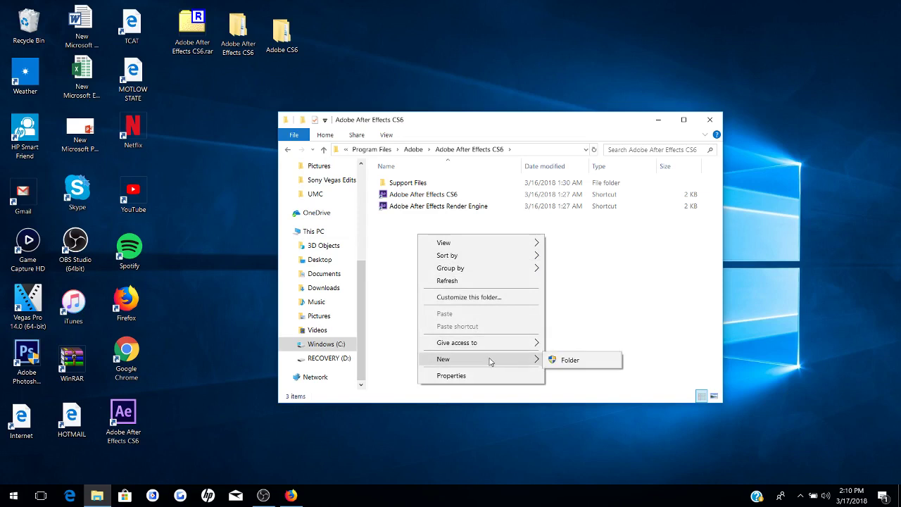
left_click(577, 360)
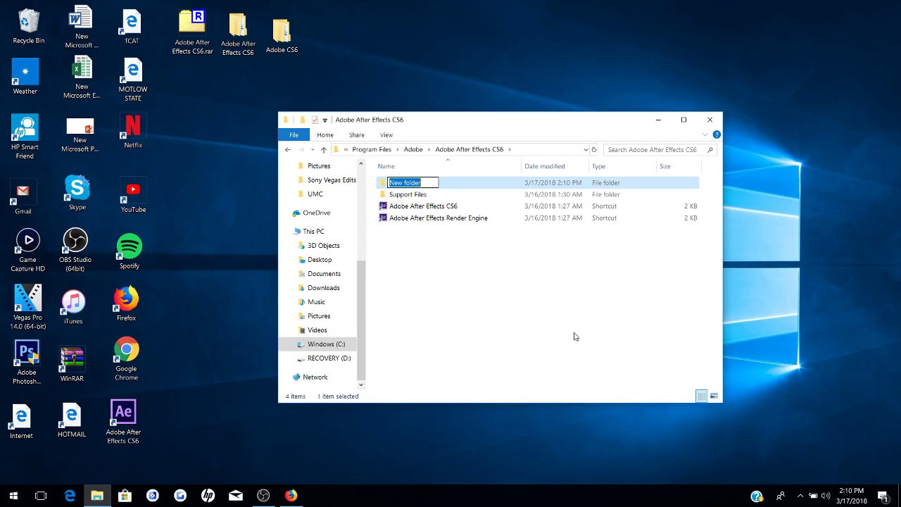
key("BackSpace")
type("SK")
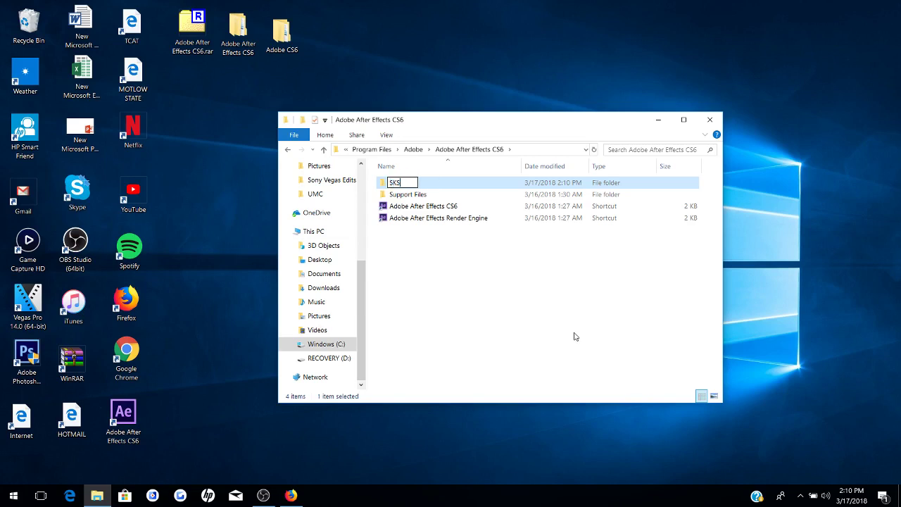
key("BackSpace")
type("LStore")
left_click(451, 251)
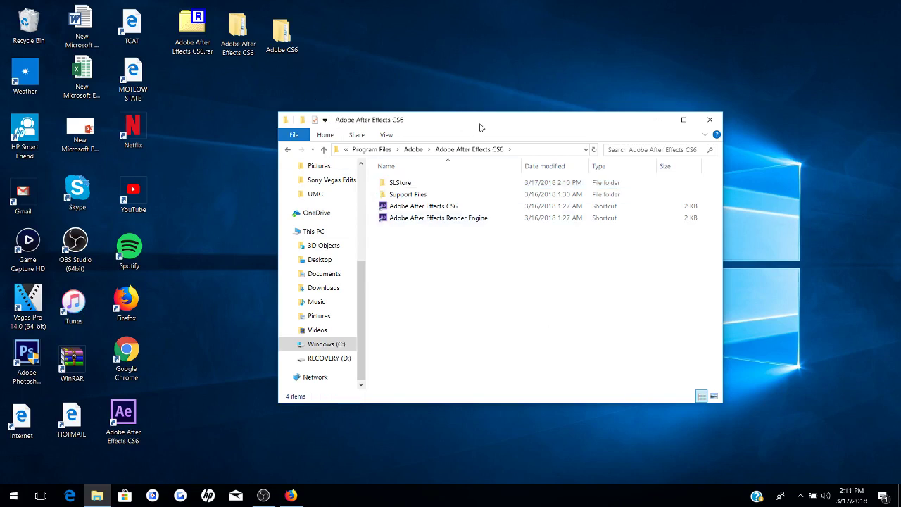
Step: Close the Explorer window and launch the After Effects CS6 desktop shortcut as administrator
left_click_drag(482, 127, 459, 129)
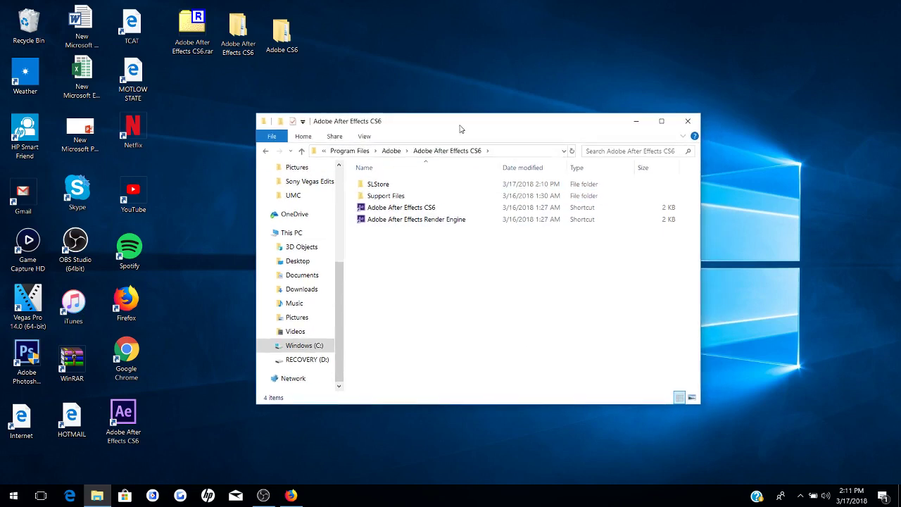
left_click(689, 121)
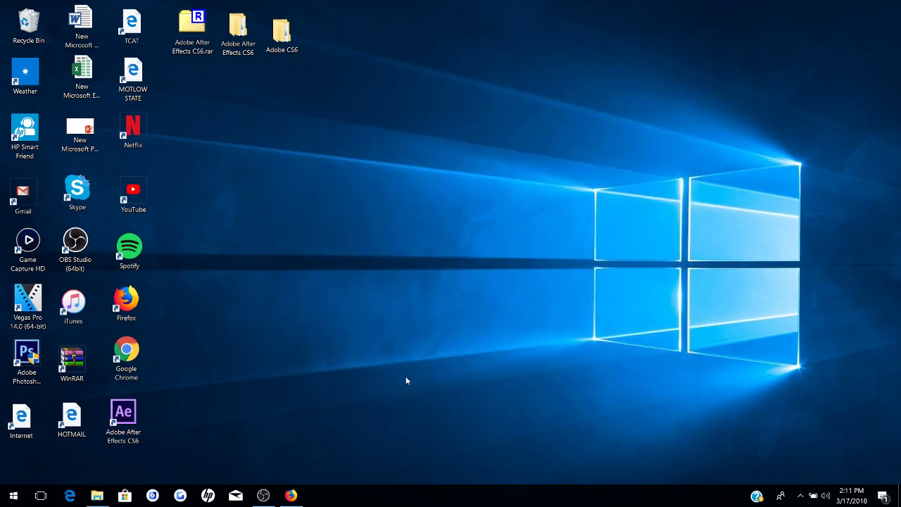
left_click(126, 411)
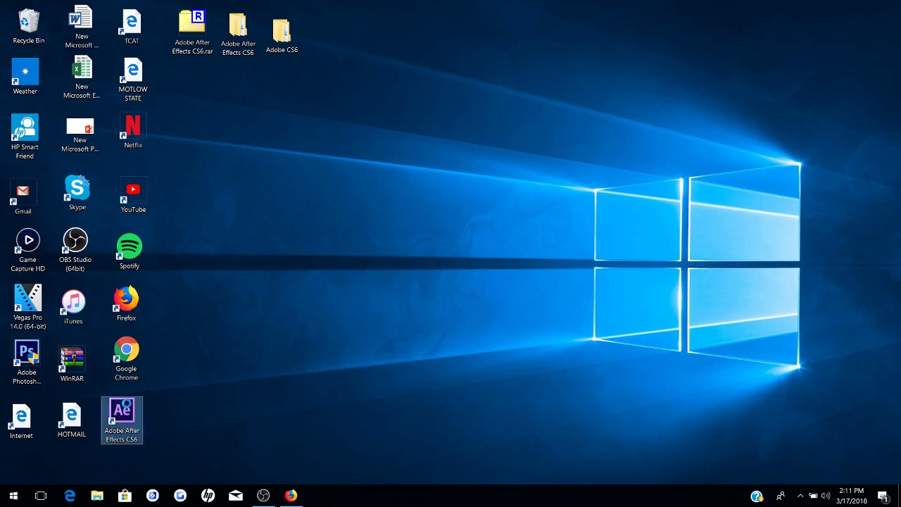
key("shift+F10")
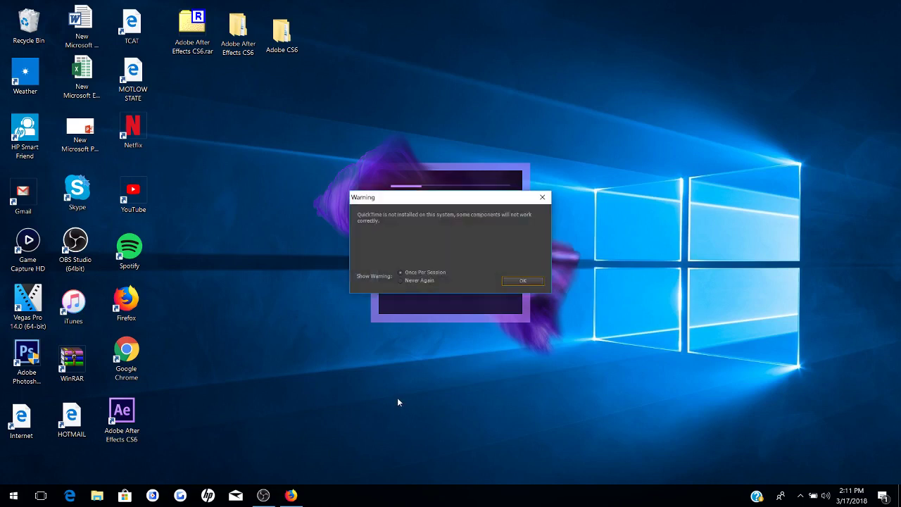
Step: Accept the QuickTime warning and choose Do Not Participate for Adobe usage data
left_click(523, 280)
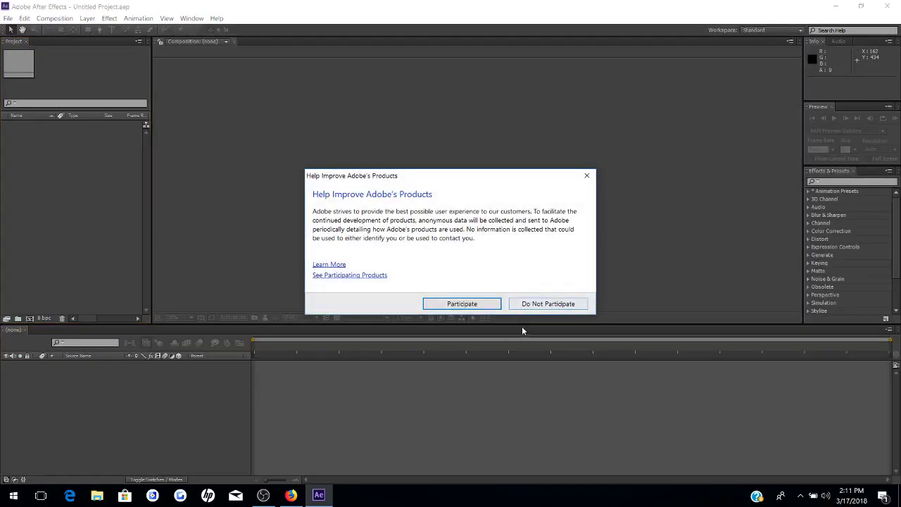
left_click(532, 304)
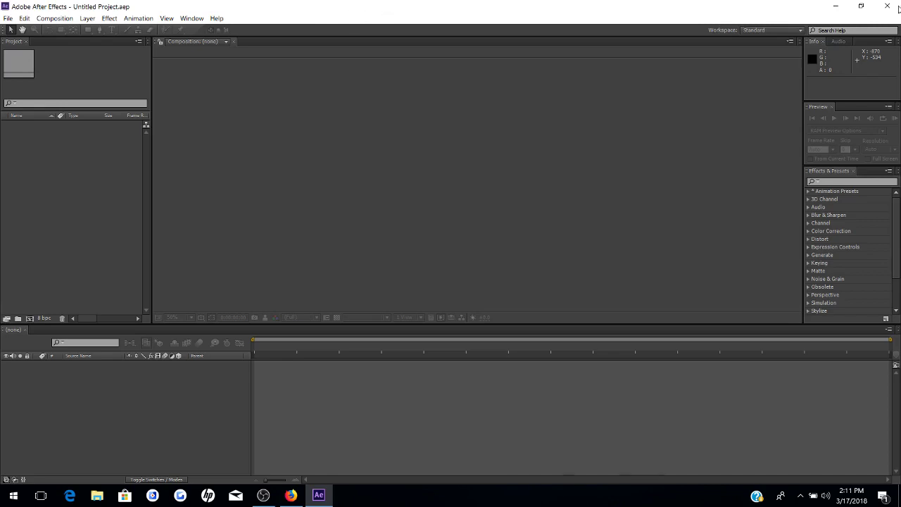
Step: Minimize After Effects, restoring it twice from the taskbar, and end with the desktop showing
left_click(835, 6)
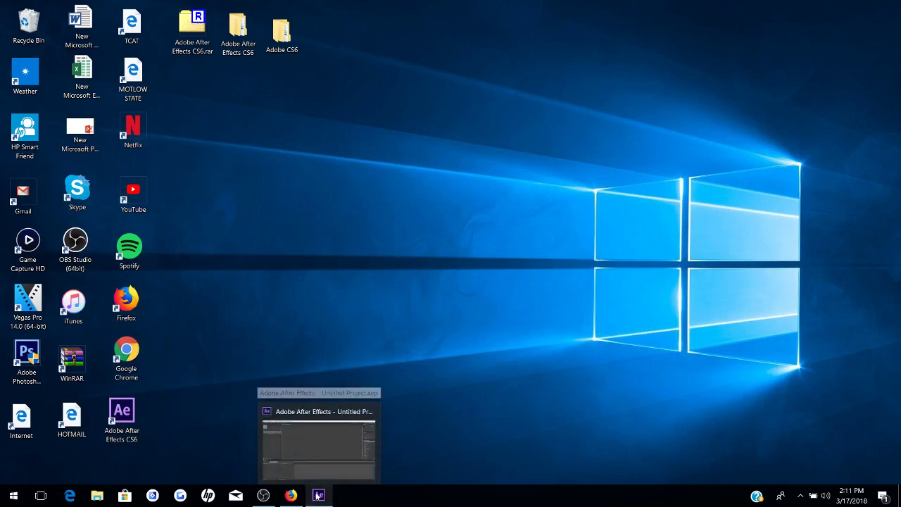
left_click(318, 496)
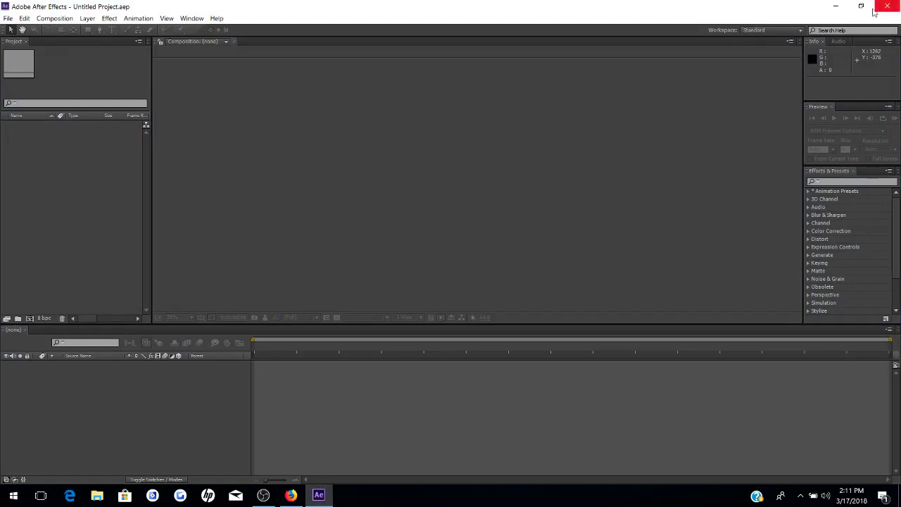
left_click(836, 6)
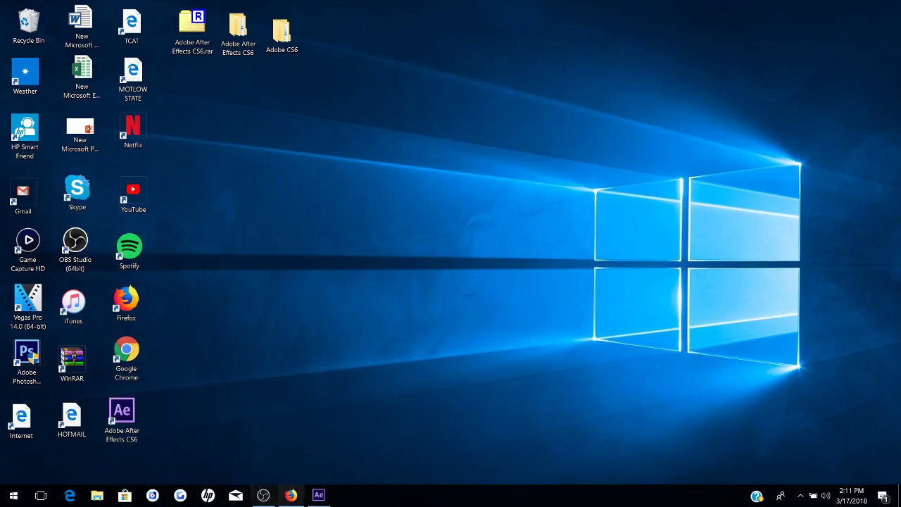
left_click(319, 495)
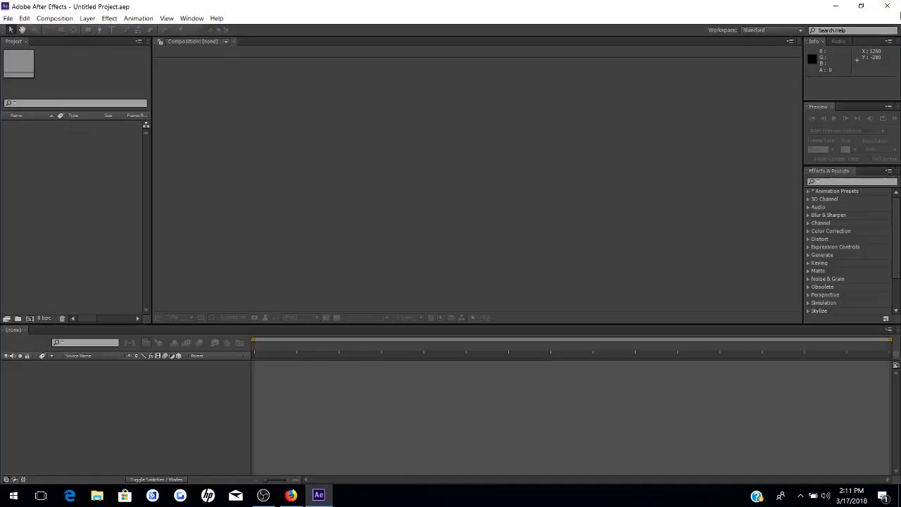
left_click(835, 6)
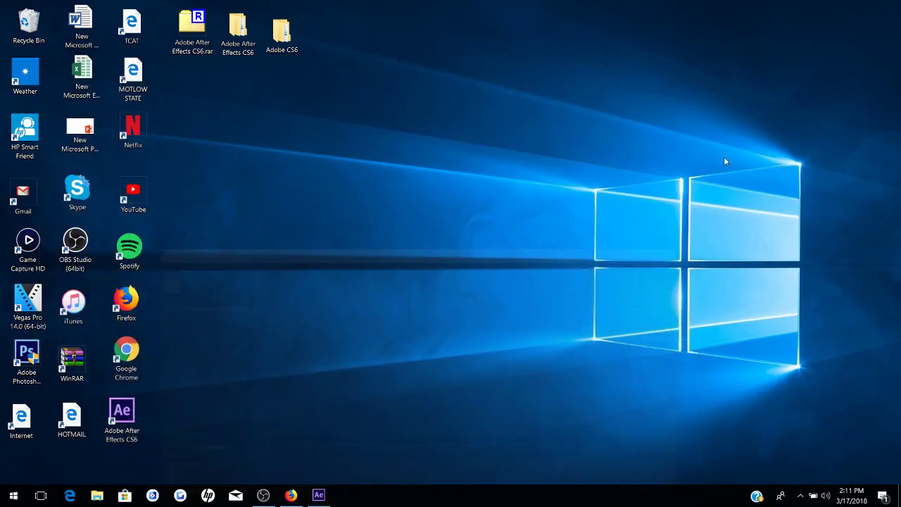
right_click(288, 32)
left_click(296, 137)
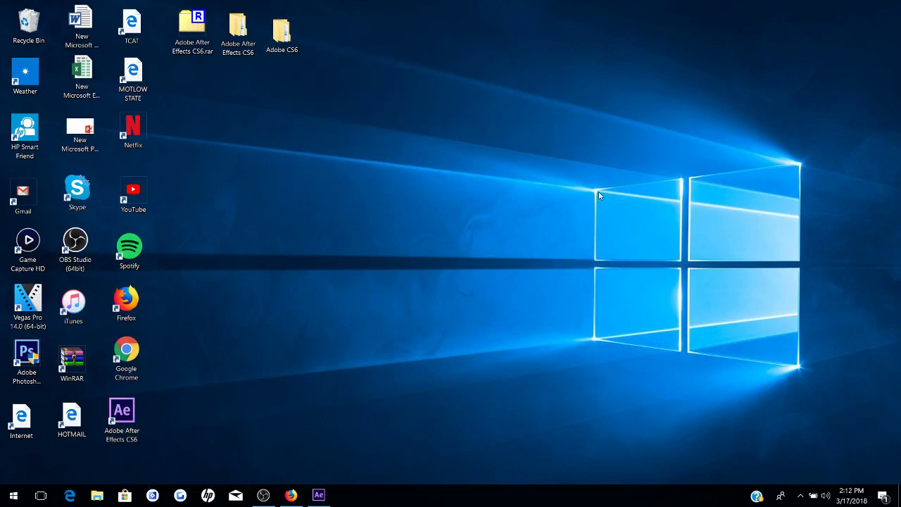